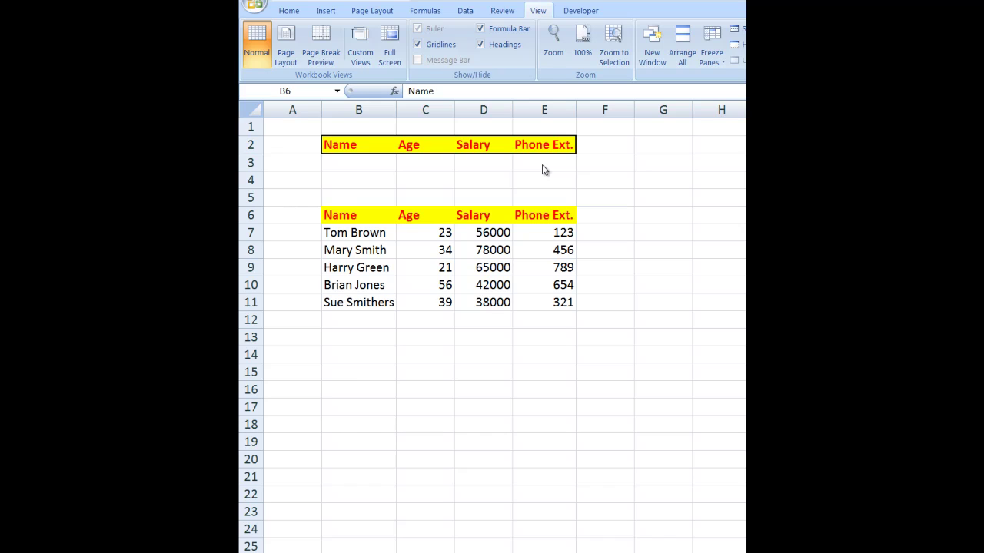
key(shift+Right)
key(shift+Right)
key(shift+Right)
Step: Add a List data validation to cell B3 with the names in B7:B11 as its source, and check the drop-down
click(358, 163)
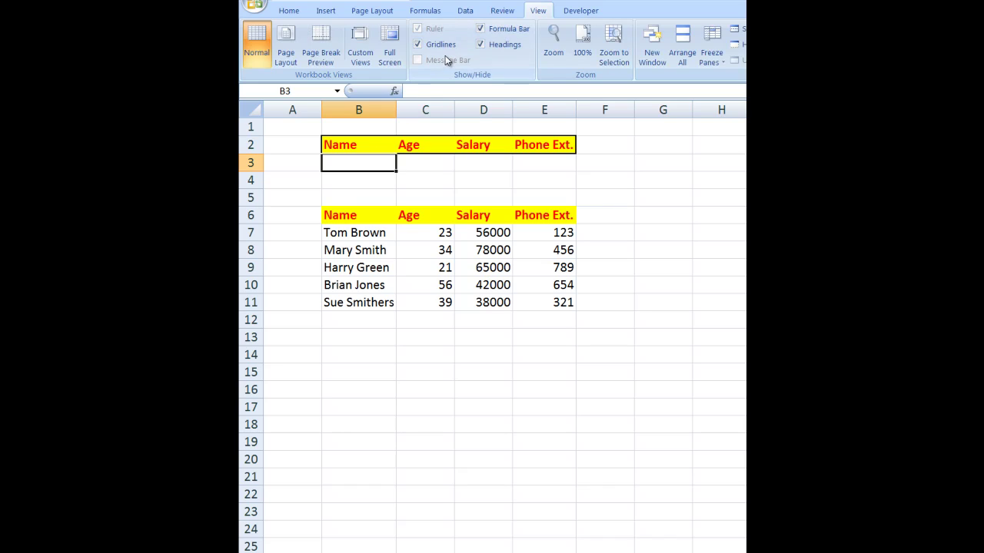
click(465, 11)
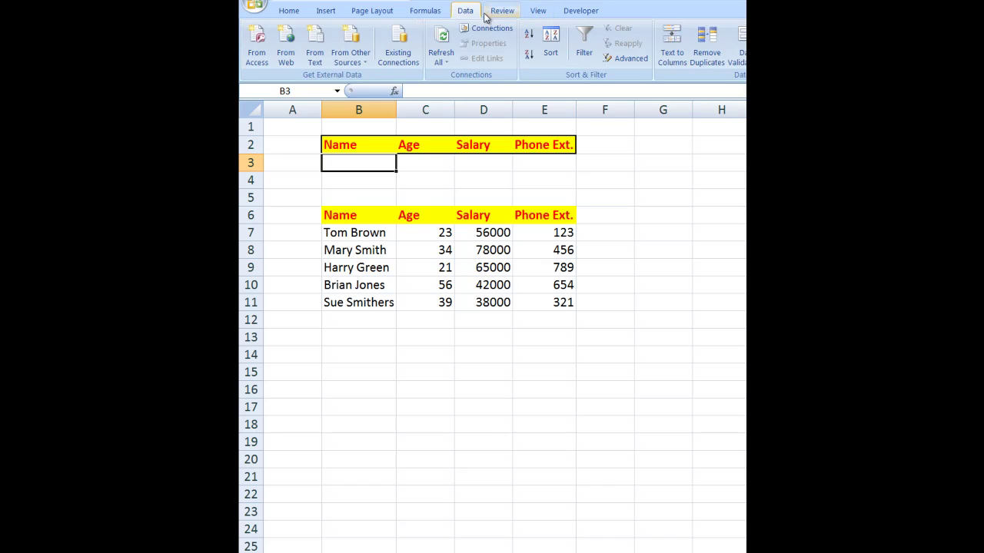
click(738, 58)
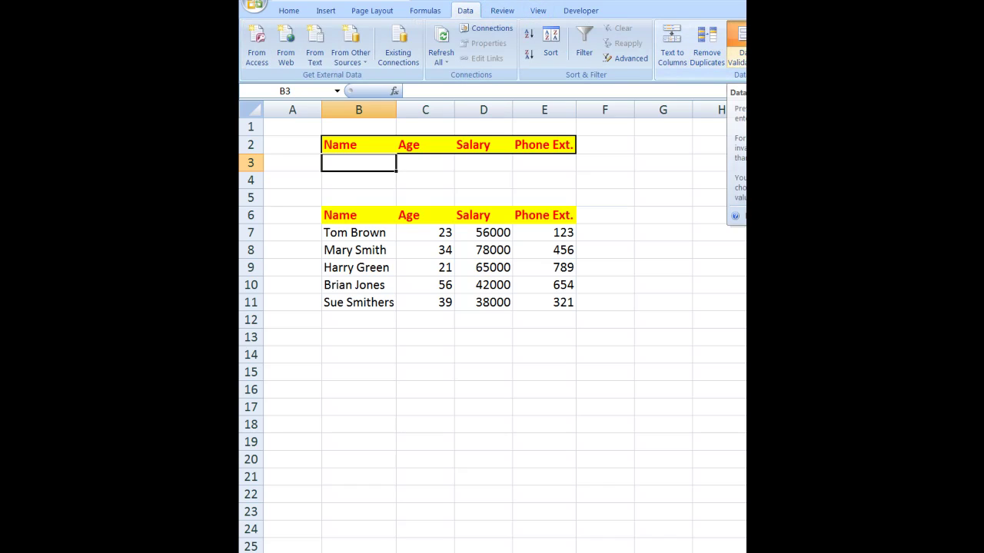
click(739, 94)
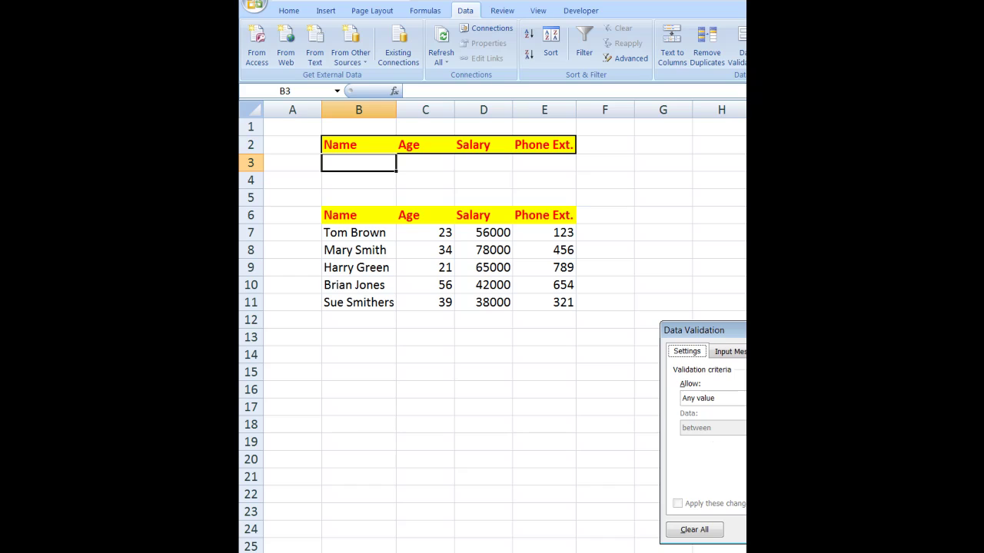
click(713, 398)
click(719, 441)
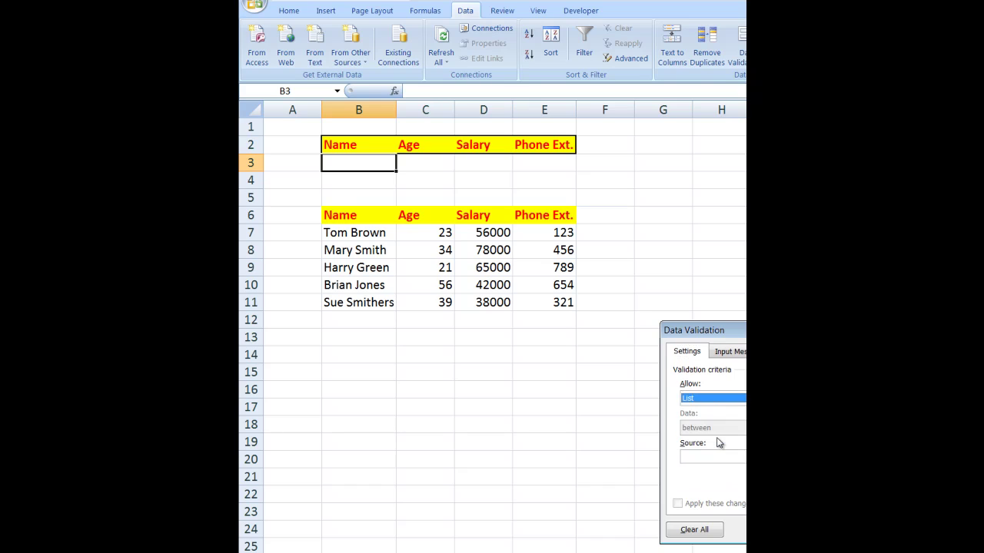
click(708, 456)
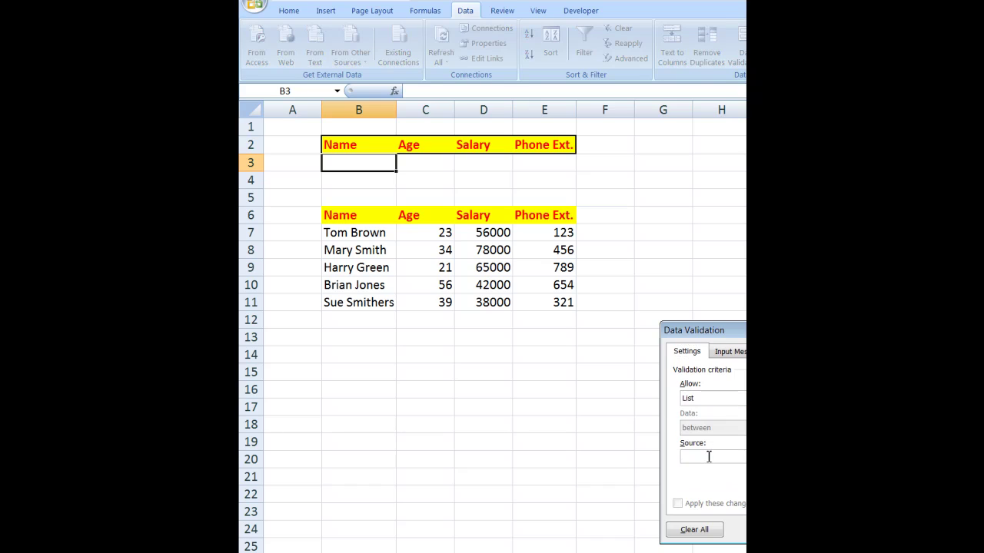
drag(351, 233, 352, 299)
key(Return)
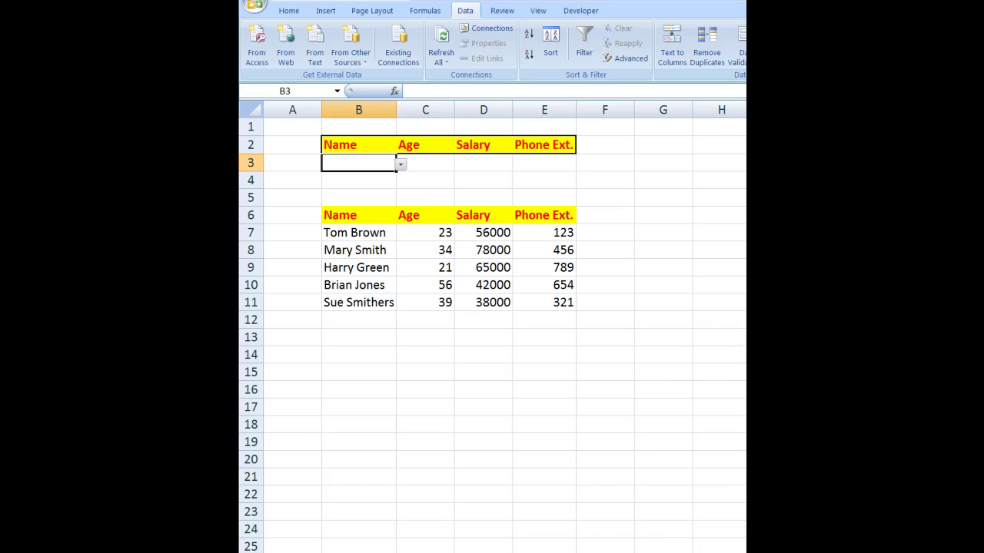
click(400, 166)
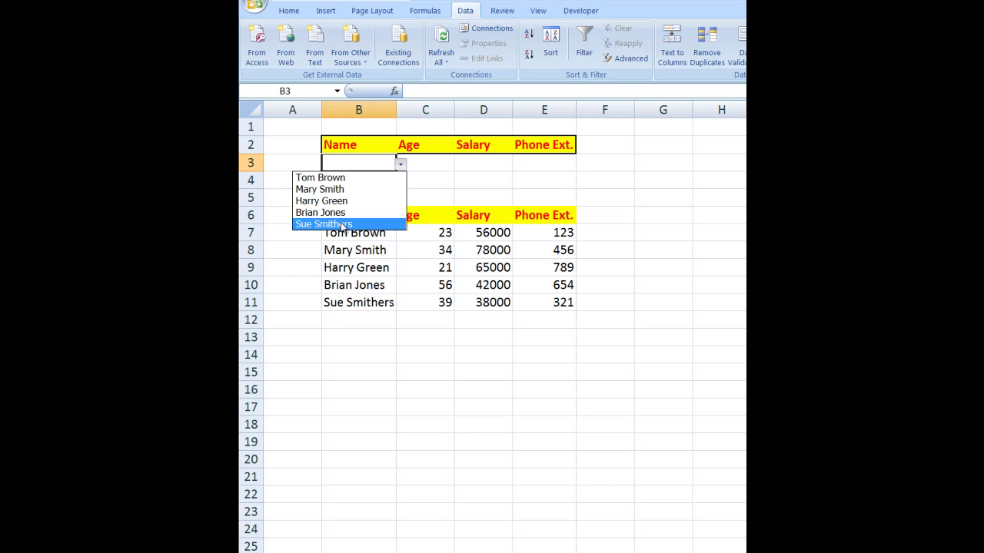
Step: Enter the formula =VLOOKUP($B$3,$B$7:$E$11,2,FALSE) in the Age cell C3
click(427, 163)
click(426, 163)
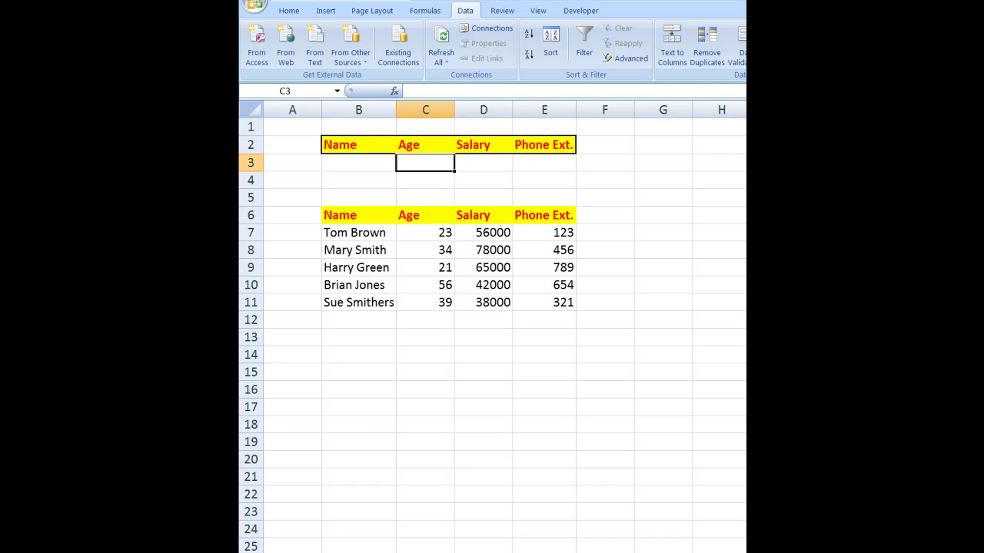
text(=)
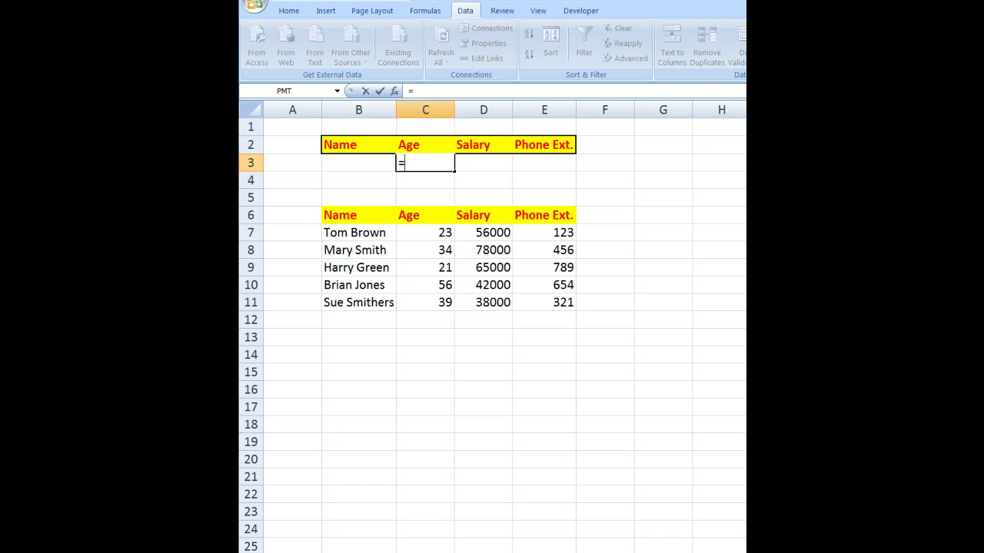
text(vlookup()
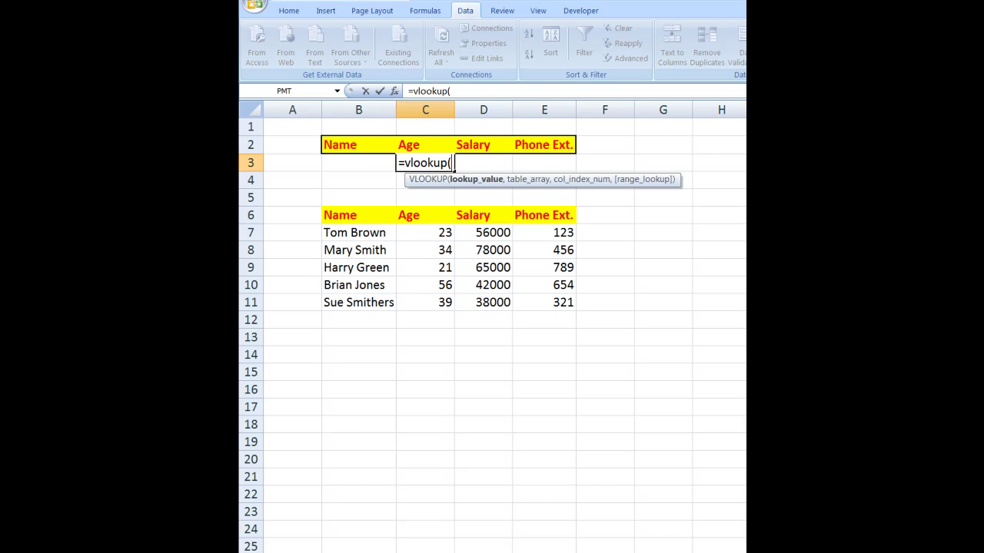
text($b$3,)
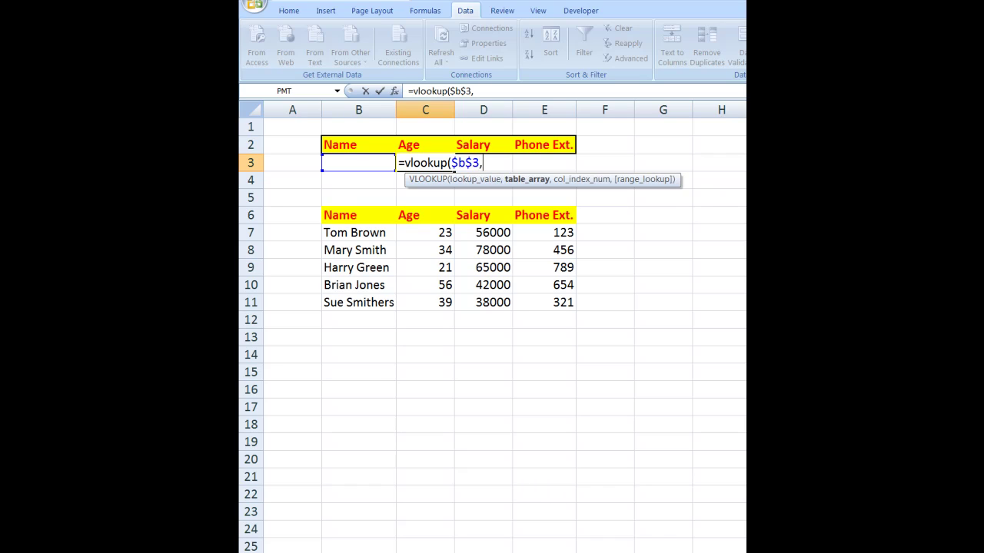
text($b$7)
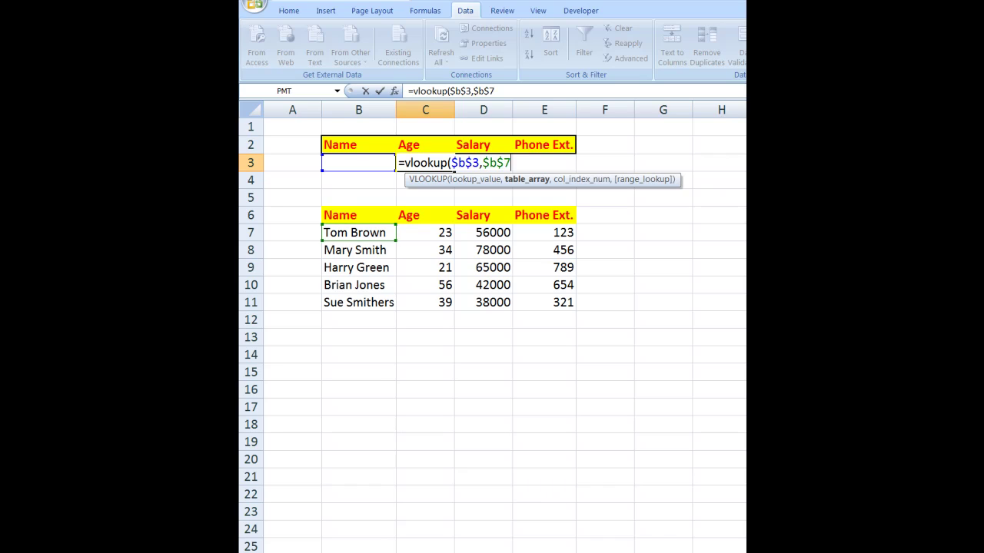
text(b$7:$e$11)
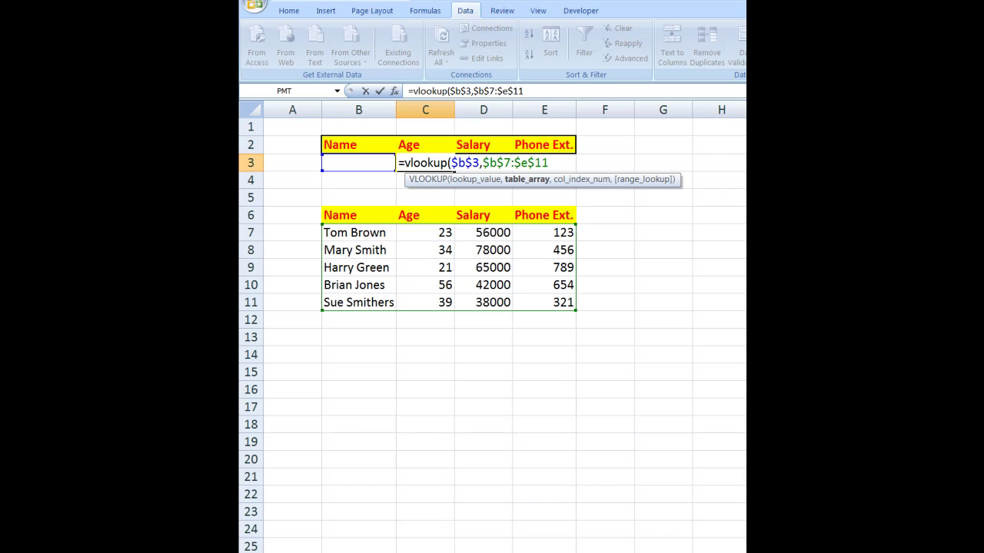
text(,)
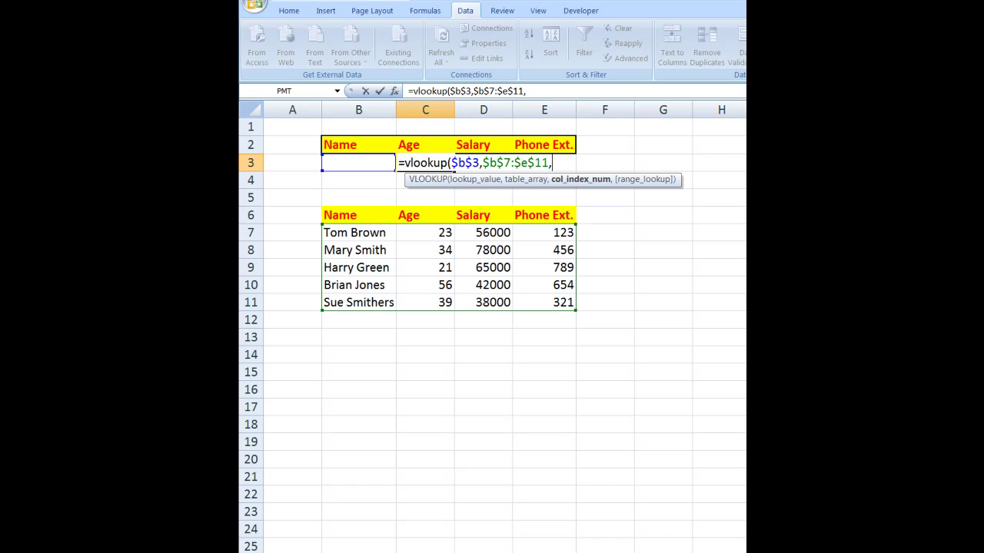
text(2,)
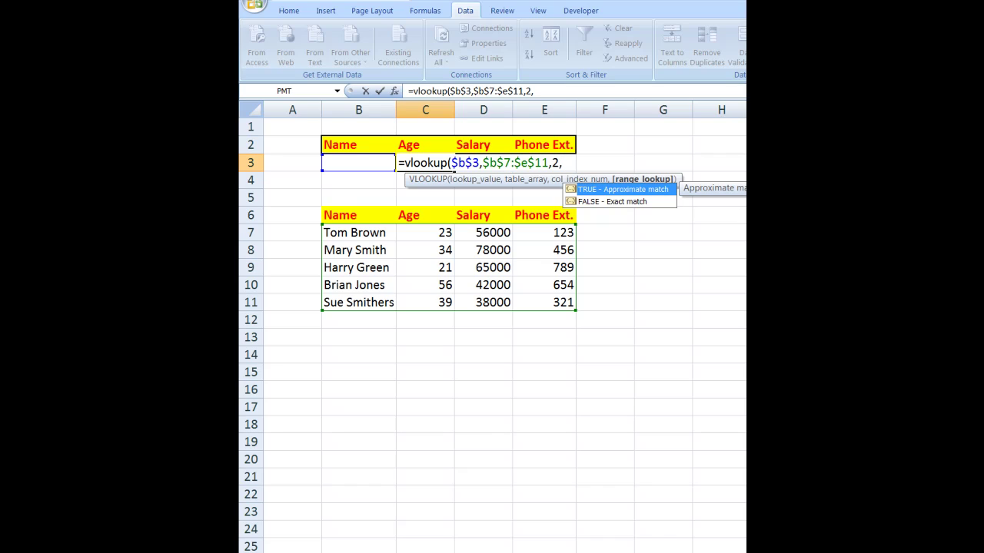
text(false))
key(Return)
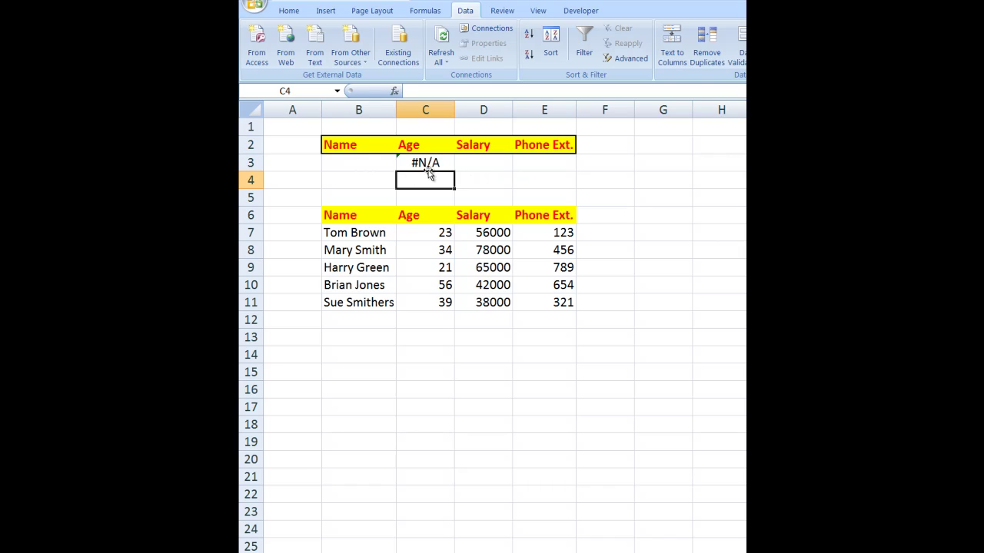
Step: Fill the Age lookup formula across to D3:E3 and change the column index in the Salary cell D3 to 3
click(435, 163)
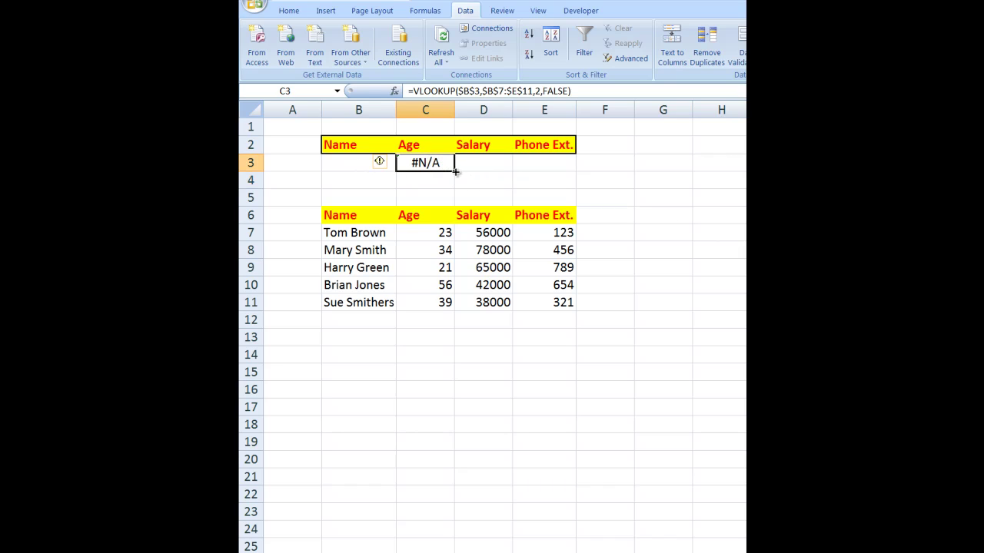
drag(456, 173, 545, 169)
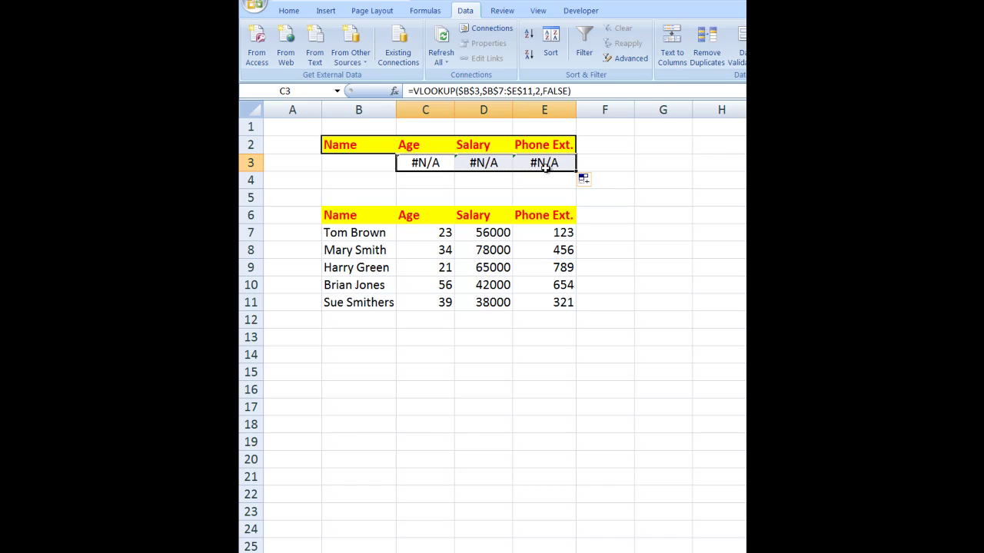
click(482, 165)
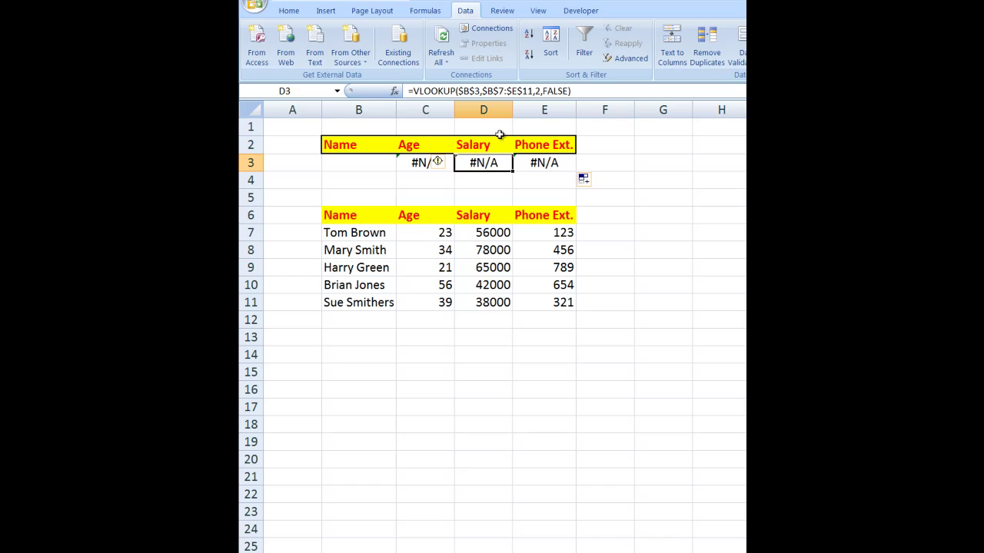
click(540, 91)
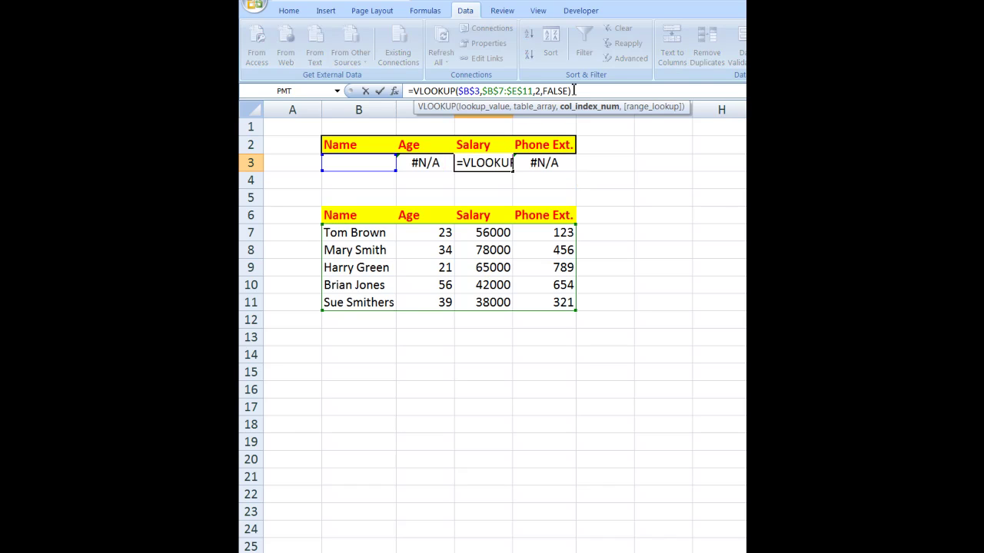
key(BackSpace)
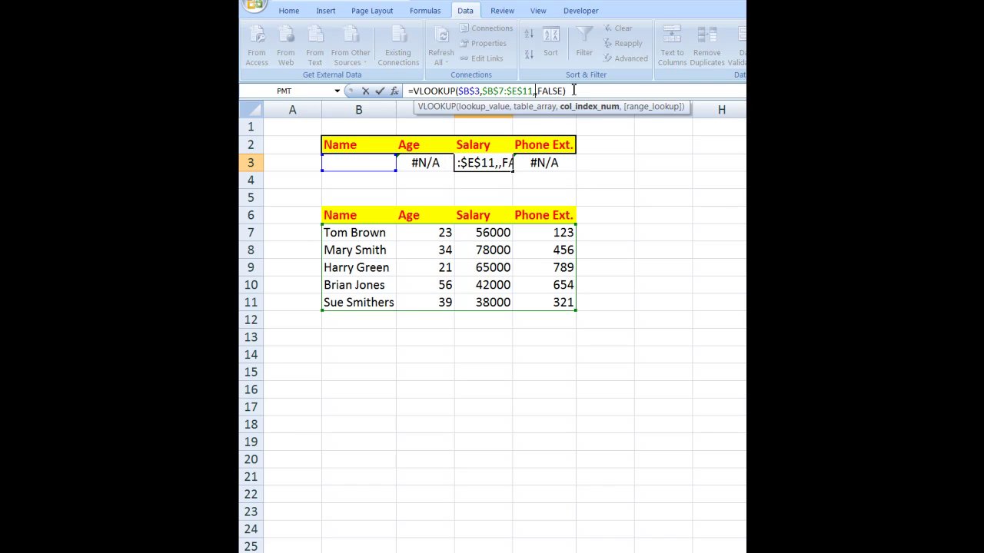
text(3)
Step: Change the column index of the lookup formula in the Phone Ext. cell E3 to 4
click(541, 163)
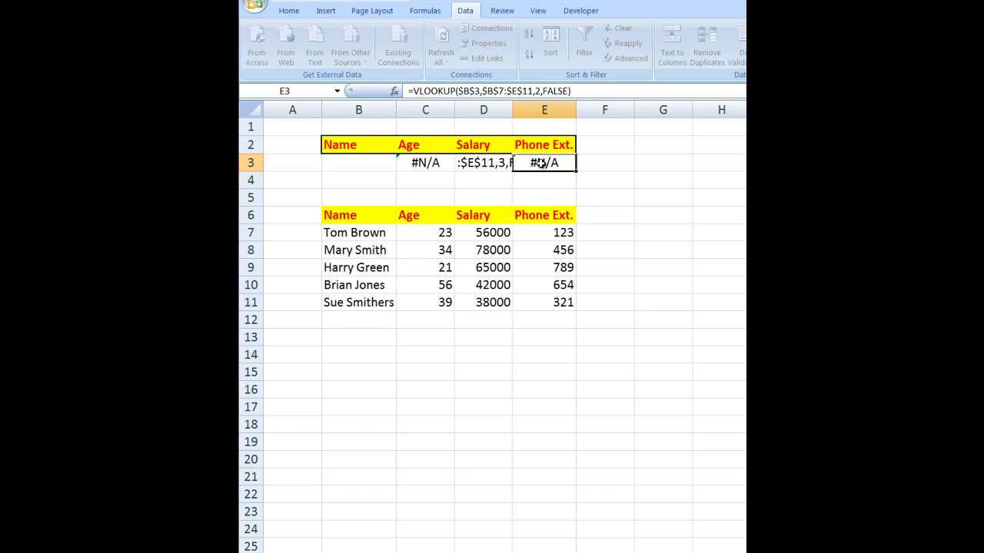
click(542, 92)
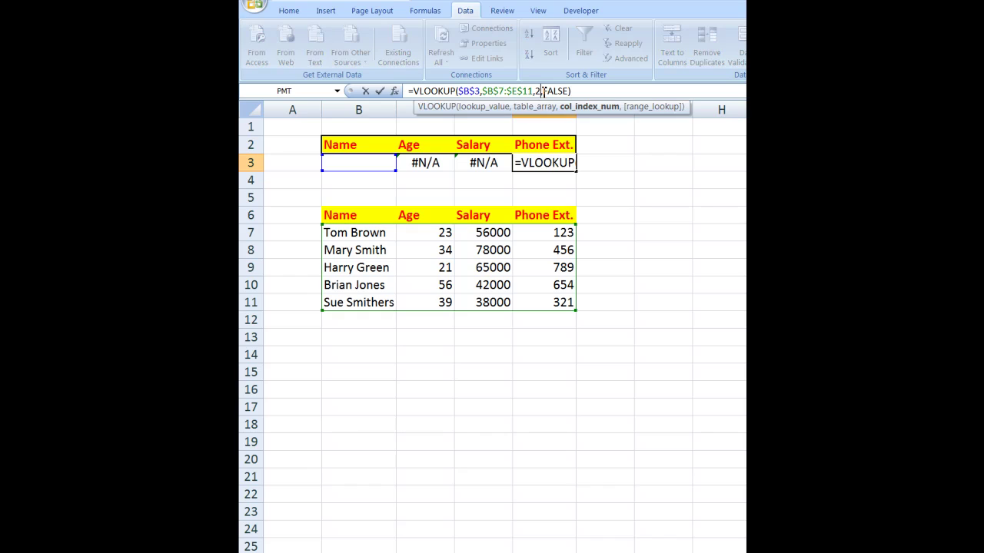
key(BackSpace)
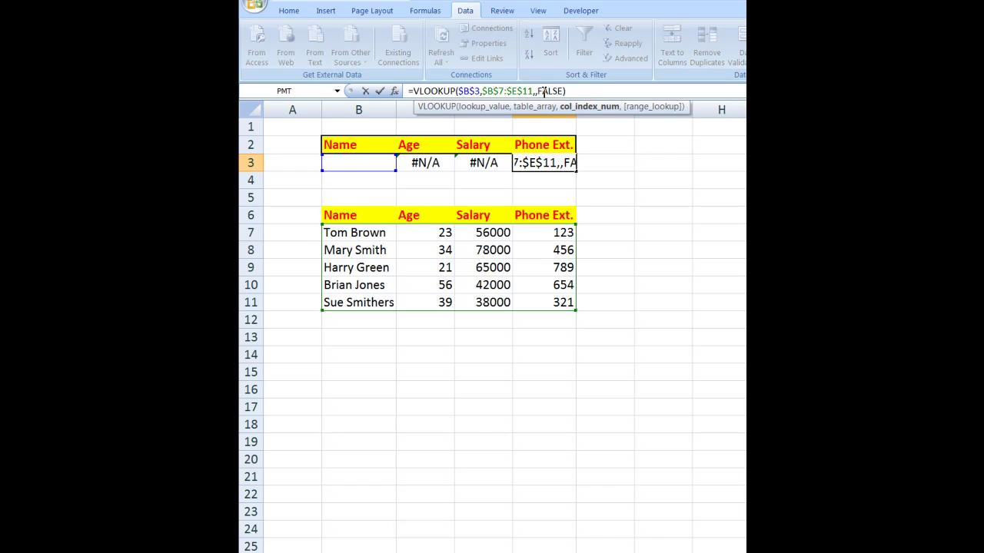
text(4)
key(Return)
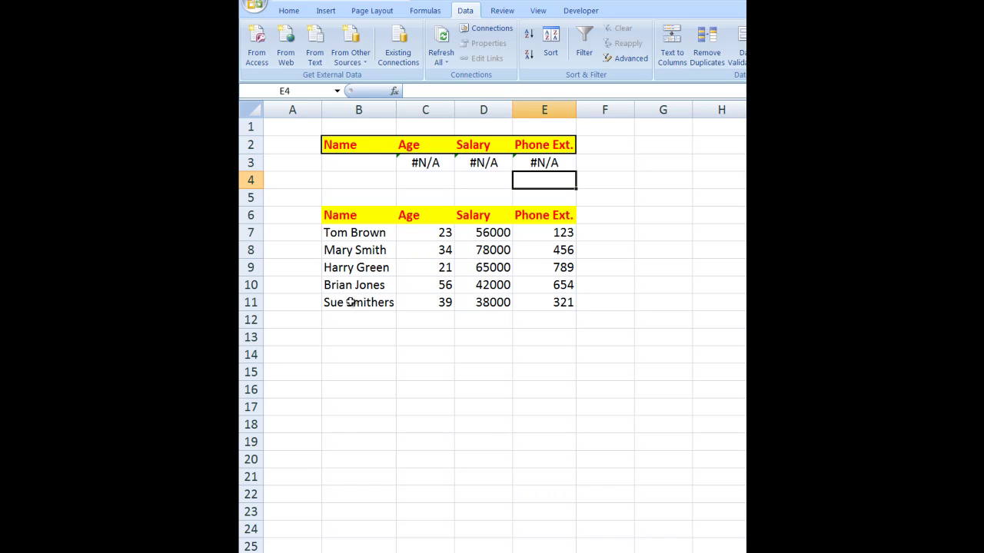
Step: Test the lookups by choosing the fourth name and then the fifth name from the drop-down list in B3
click(350, 162)
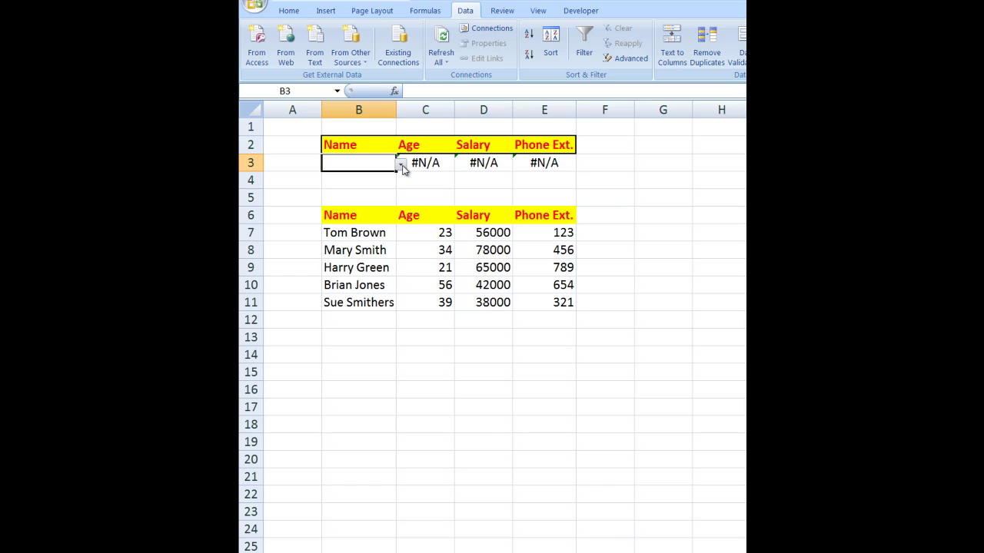
click(401, 166)
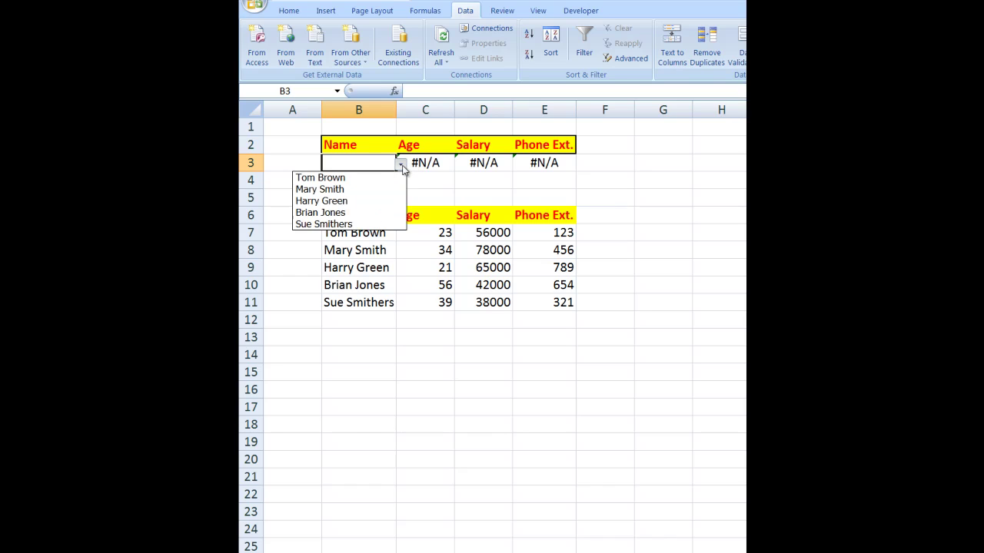
click(348, 212)
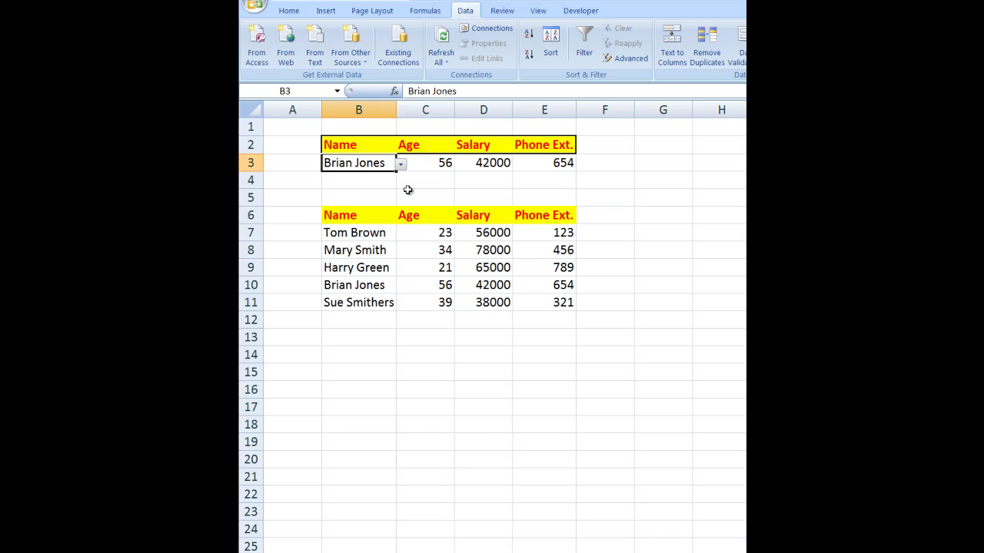
click(400, 165)
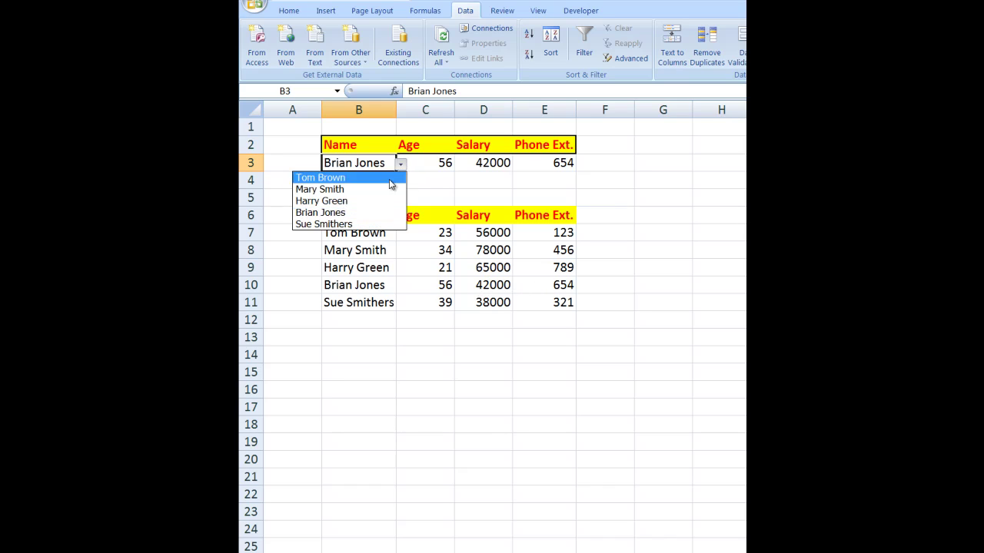
click(358, 225)
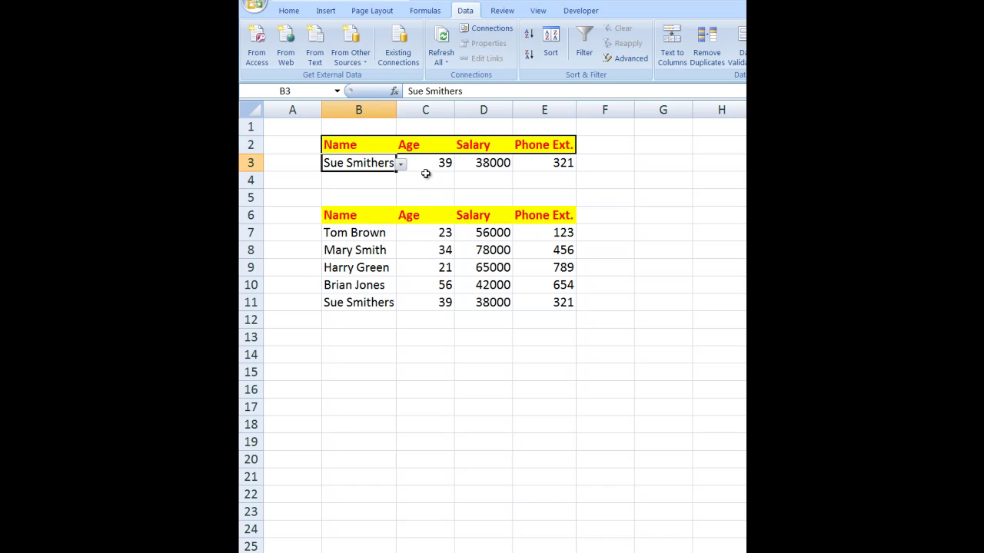